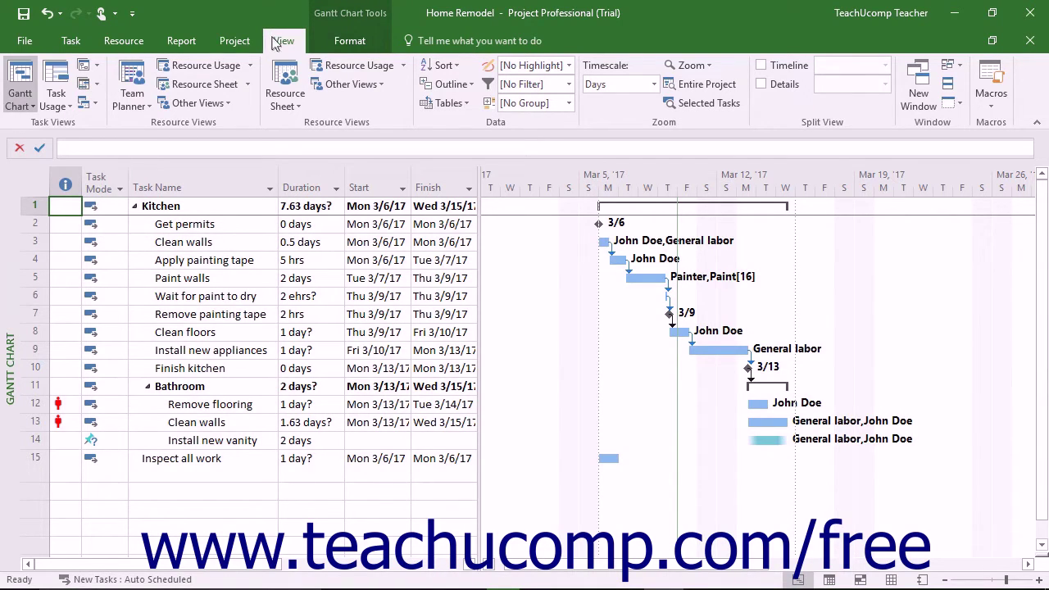
# - Switch Home Remodel from the Gantt Chart to the Team Planner view
pyautogui.click(131, 68)
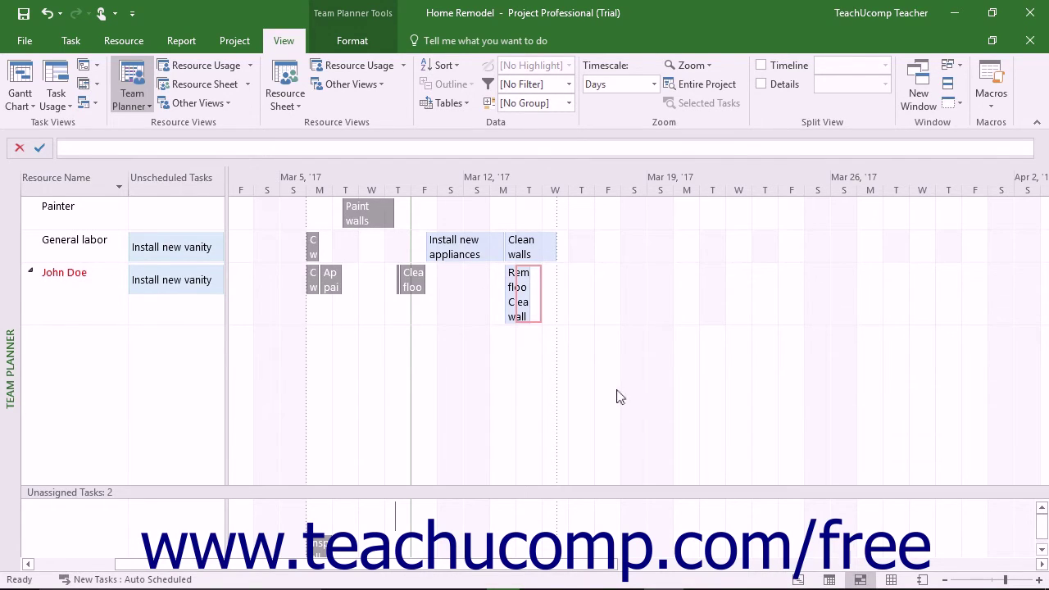
pyautogui.moveTo(319, 545)
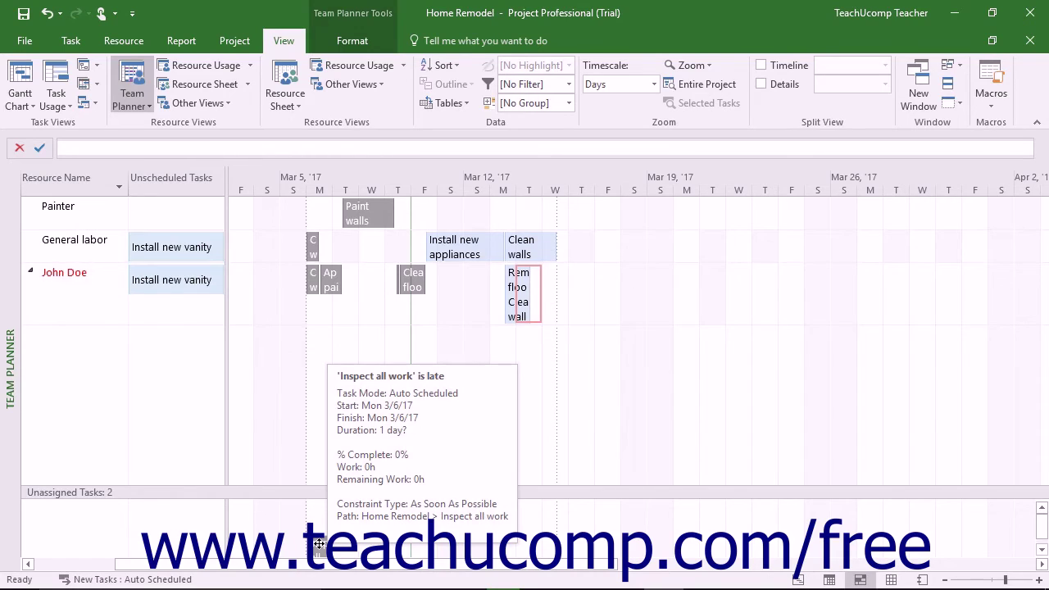
# - Assign the unassigned 'Inspect all work' task to John Doe on Mar 15
pyautogui.moveTo(320, 544)
pyautogui.mouseDown()
pyautogui.moveTo(549, 320)
pyautogui.moveTo(558, 286)
pyautogui.mouseUp()
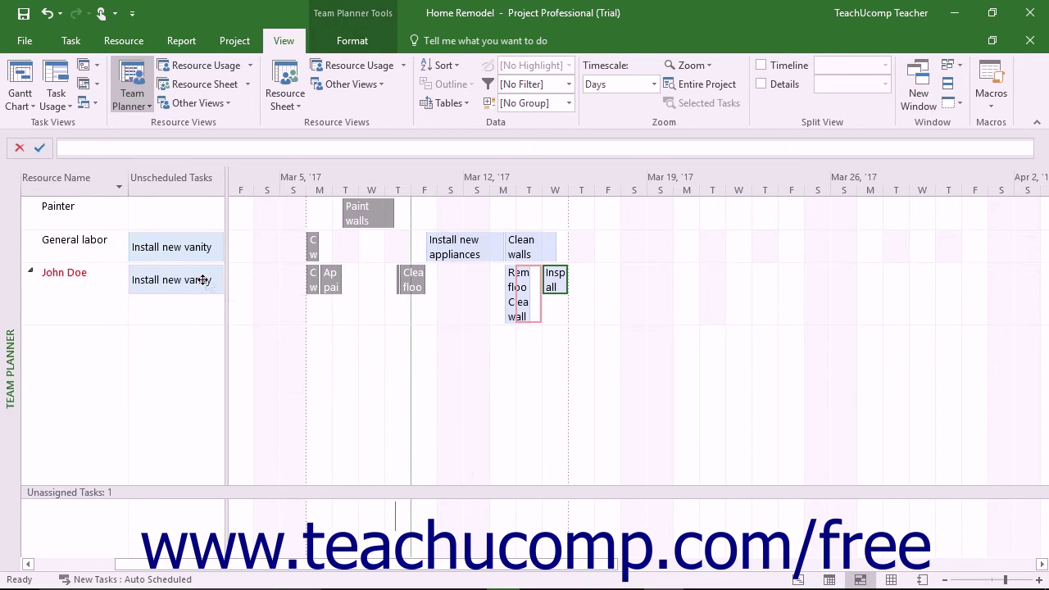
# - Schedule 'Install new vanity' in John Doe's row in mid-March
pyautogui.moveTo(203, 279); pyautogui.dragTo(548, 284)
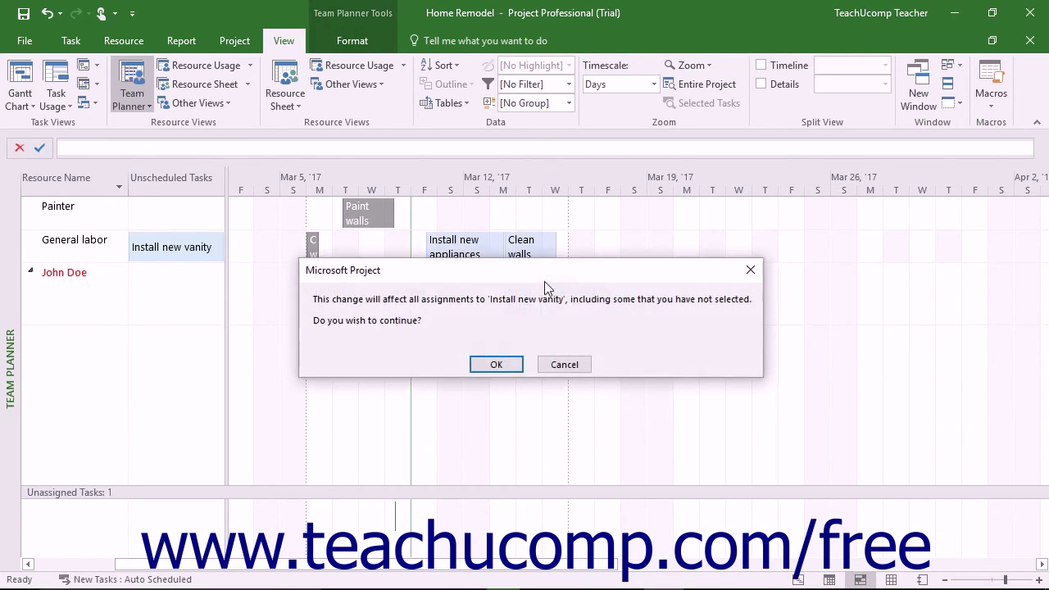
# - Confirm changing all 'Install new vanity' assignments and move 'Inspect all work' to Thursday
pyautogui.click(505, 366)
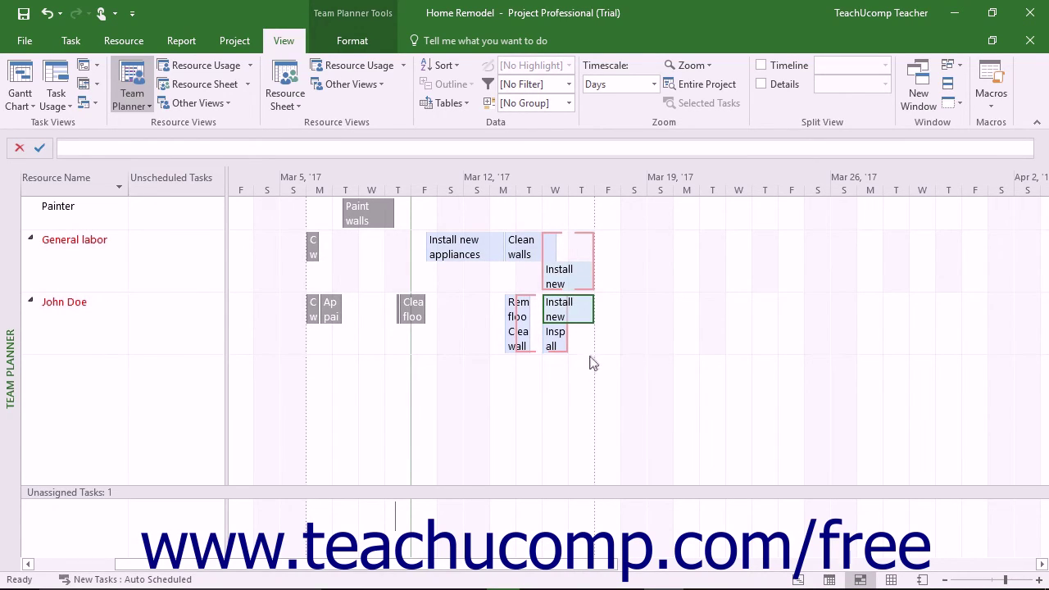
pyautogui.moveTo(555, 338)
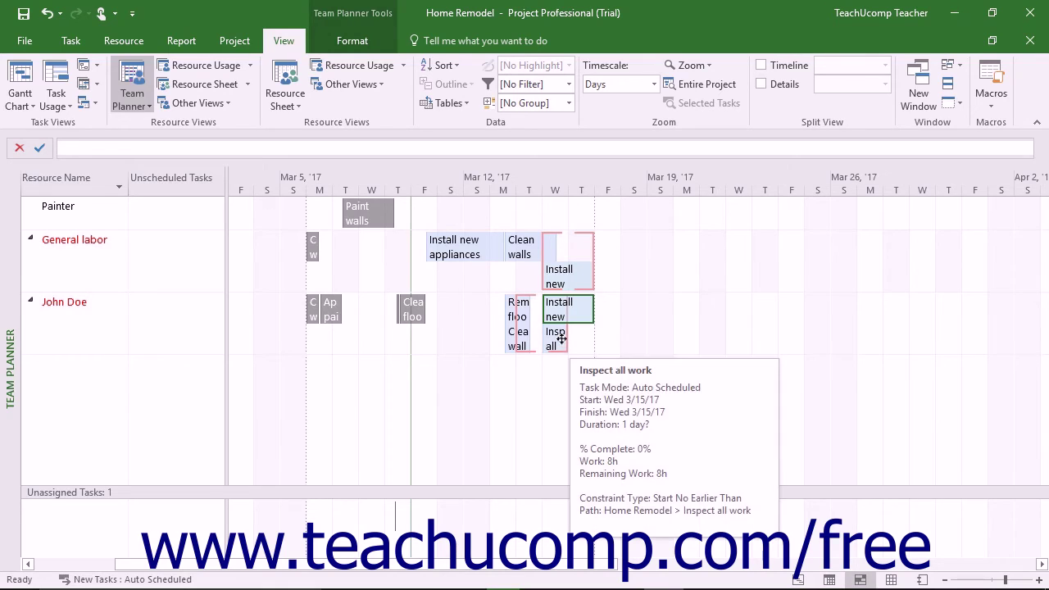
pyautogui.moveTo(561, 338); pyautogui.dragTo(607, 347)
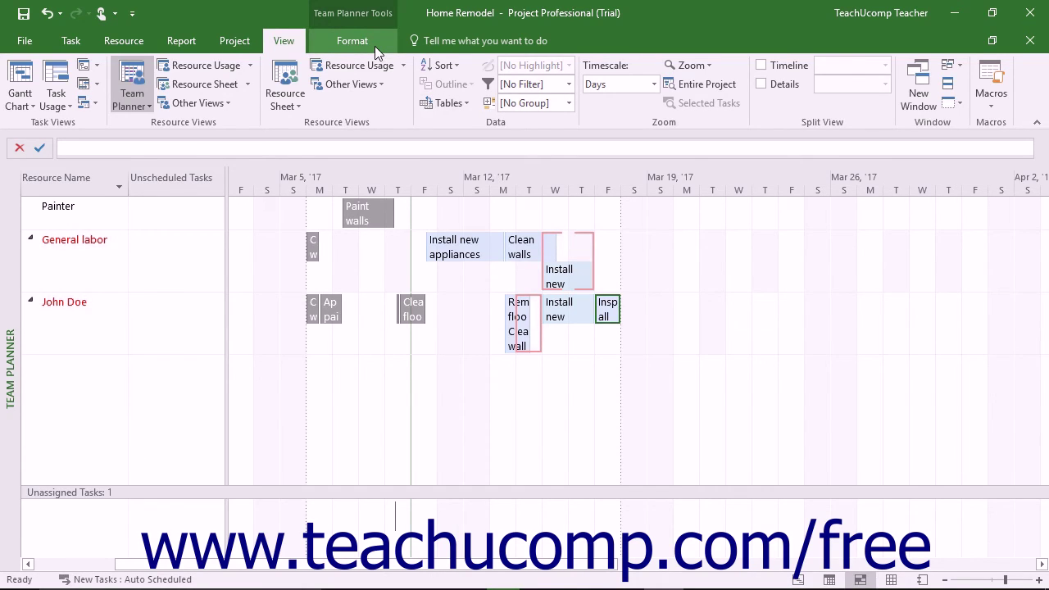
pyautogui.click(374, 46)
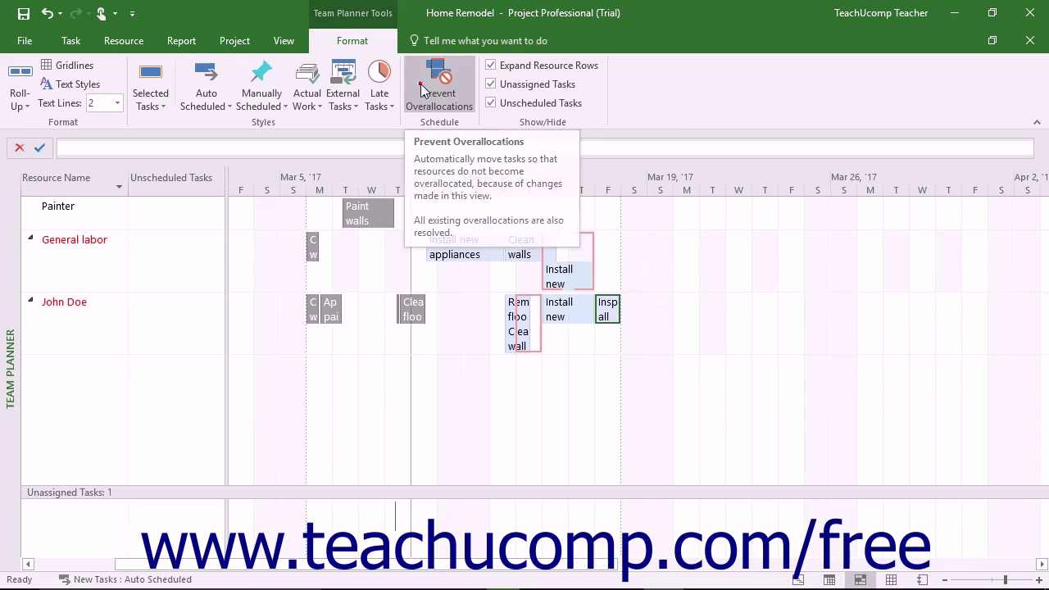
# - Turn on Prevent Overallocations in the Format tab's Schedule group
pyautogui.click(421, 84)
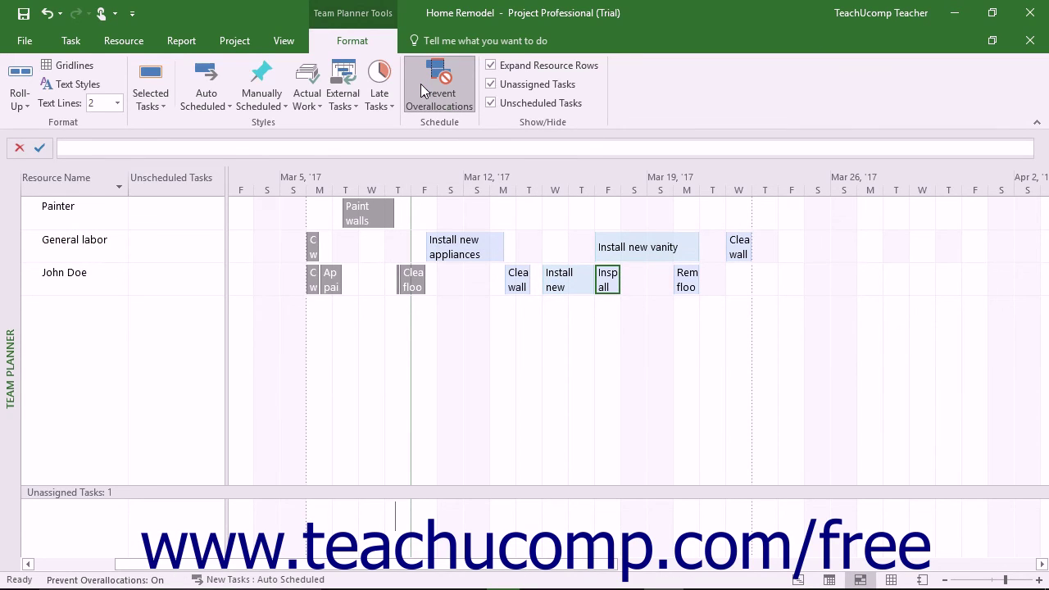